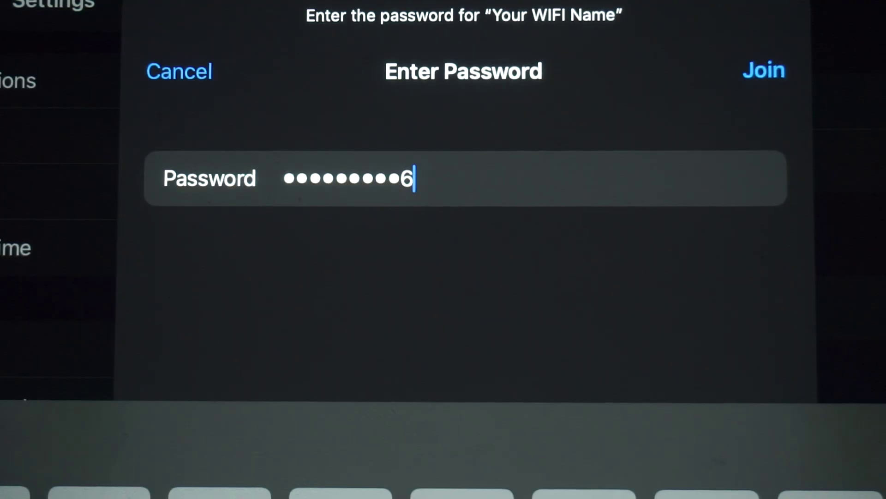
Step: Join the 'Your WIFI Name' network using the entered Wi-Fi password
click(763, 70)
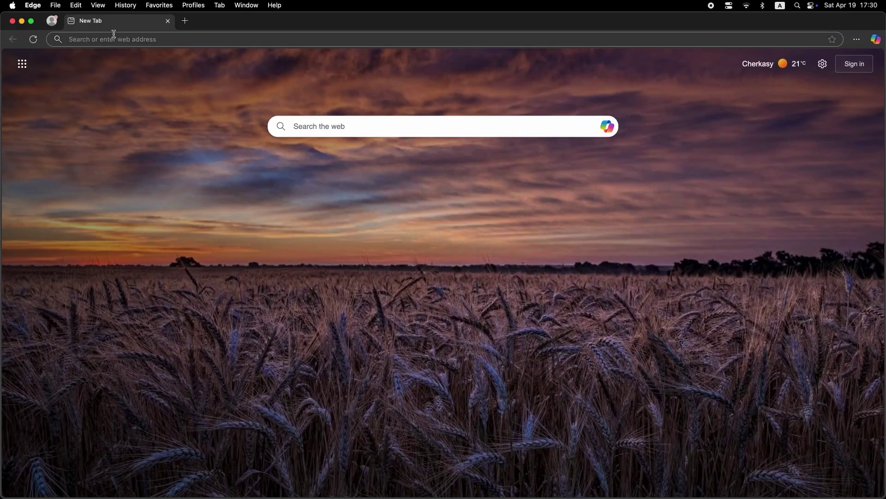
Step: Enter 192.168.1.1 in Edge's address bar, correcting the autocompleted address, and load it
click(114, 35)
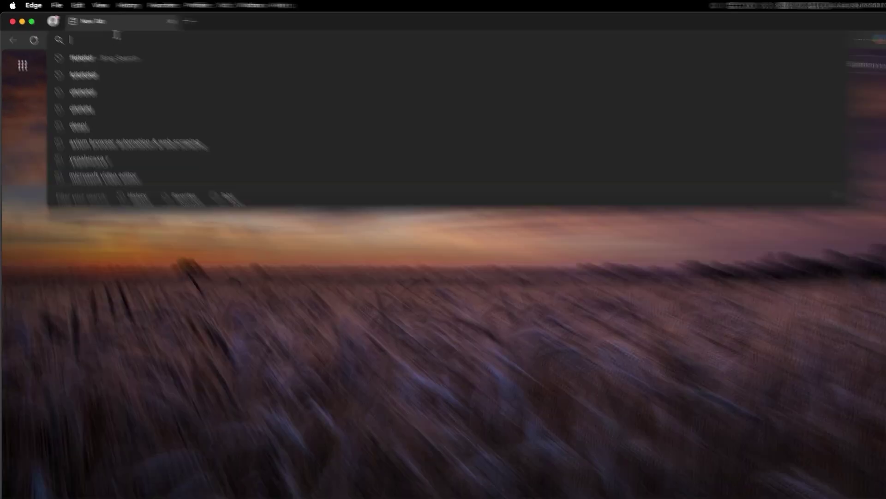
text(192.168.2.1)
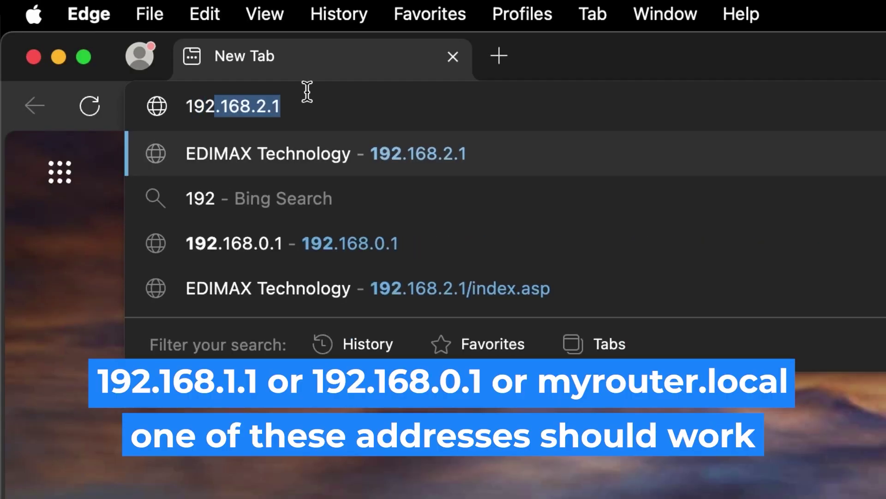
key(Right)
key(Left)
key(Left)
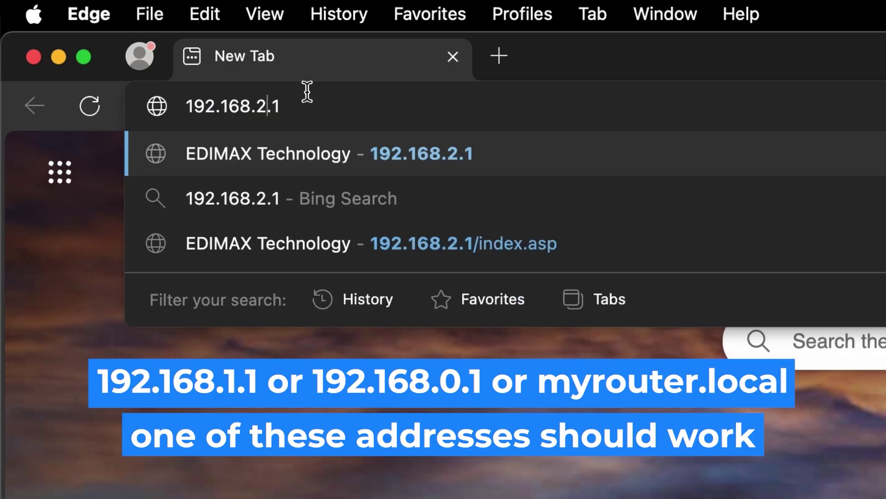
key(BackSpace)
text(1)
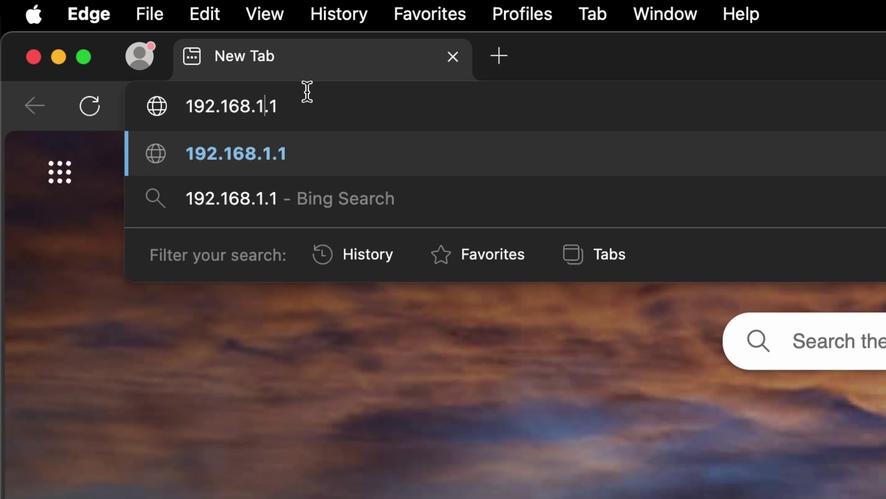
key(Return)
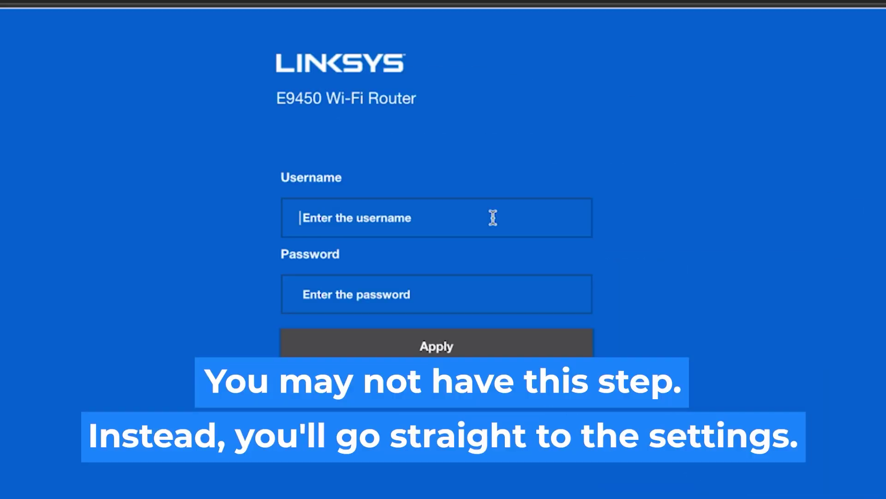
Step: Sign in to the router with the admin username and the router password
click(493, 218)
text(admin)
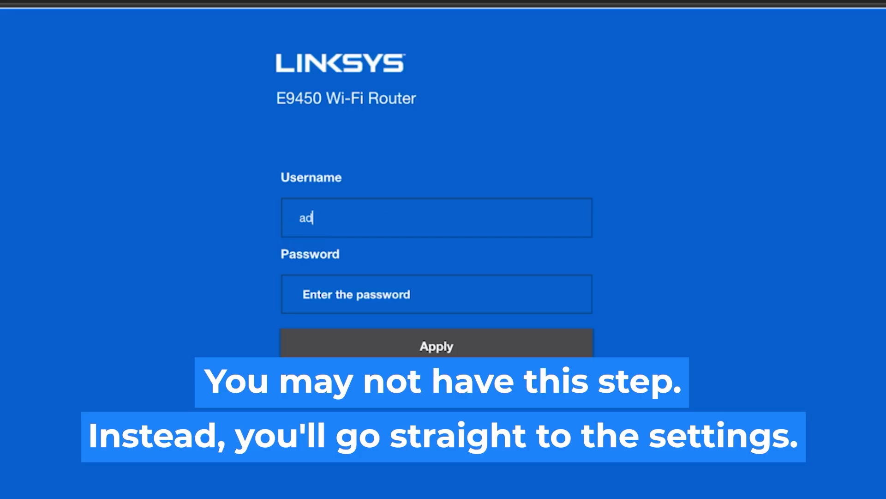
click(442, 296)
text(admin)
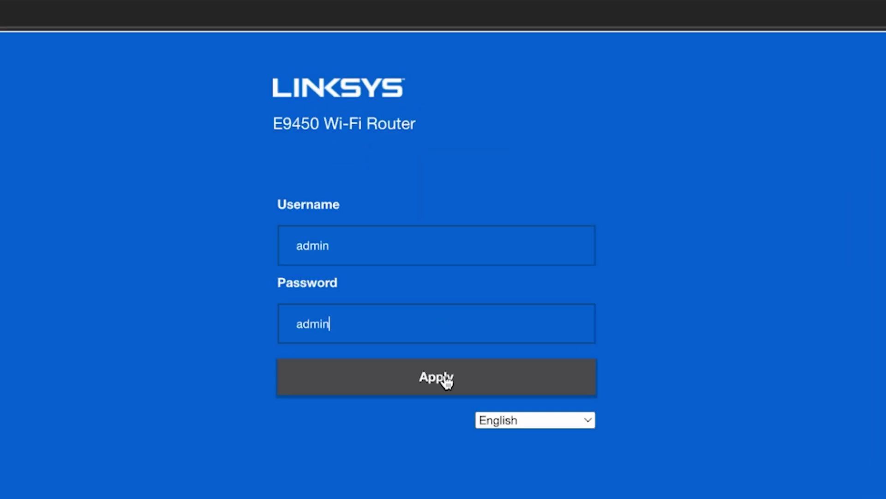
click(447, 376)
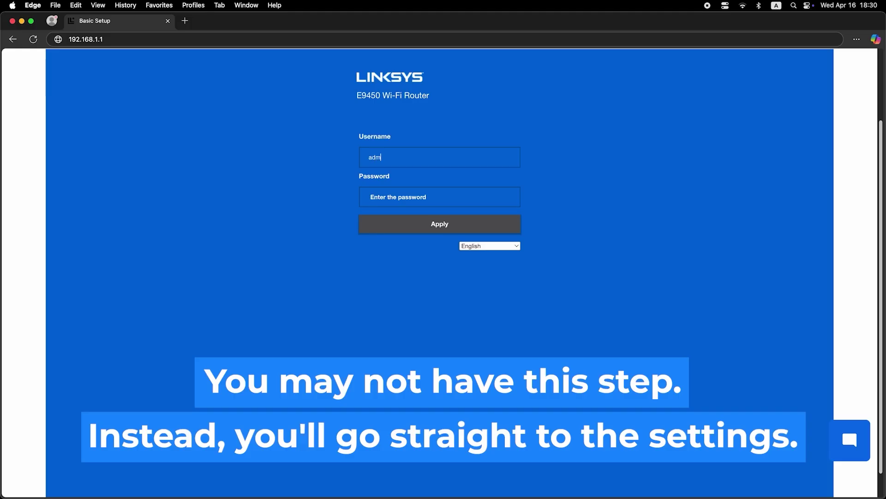
Step: Re-enter the username and the router password on the E9450 login form
text(in)
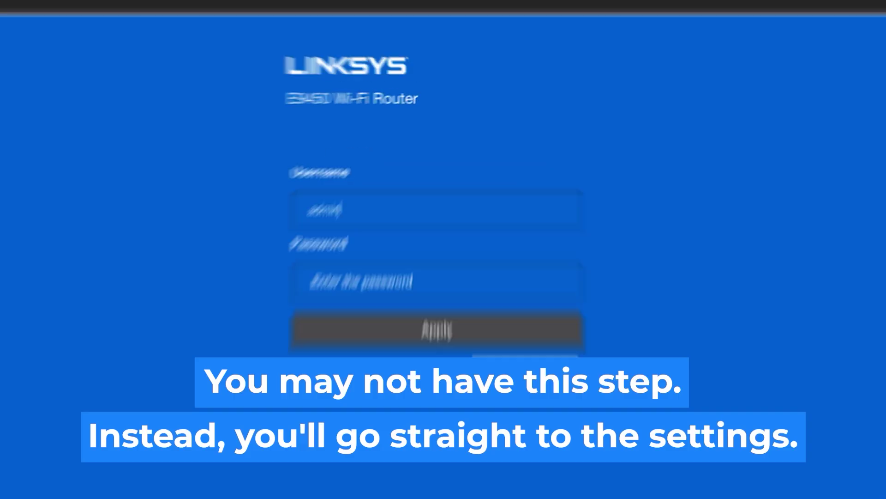
click(442, 198)
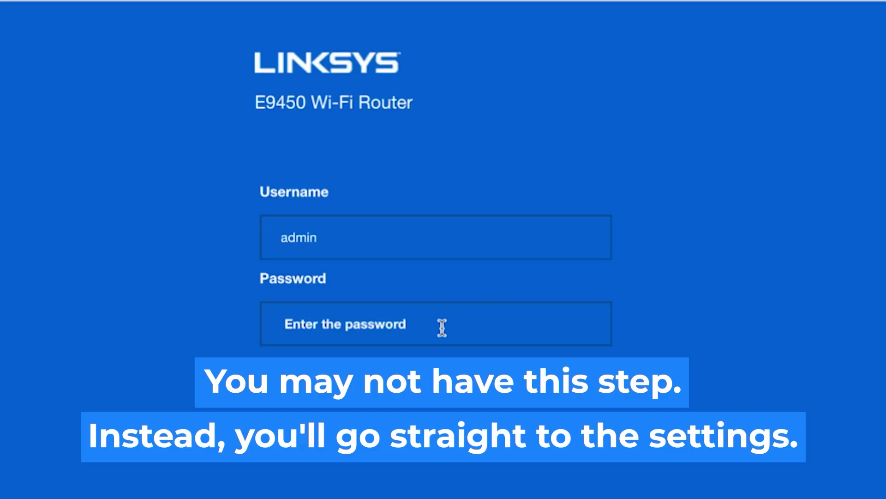
text(admin)
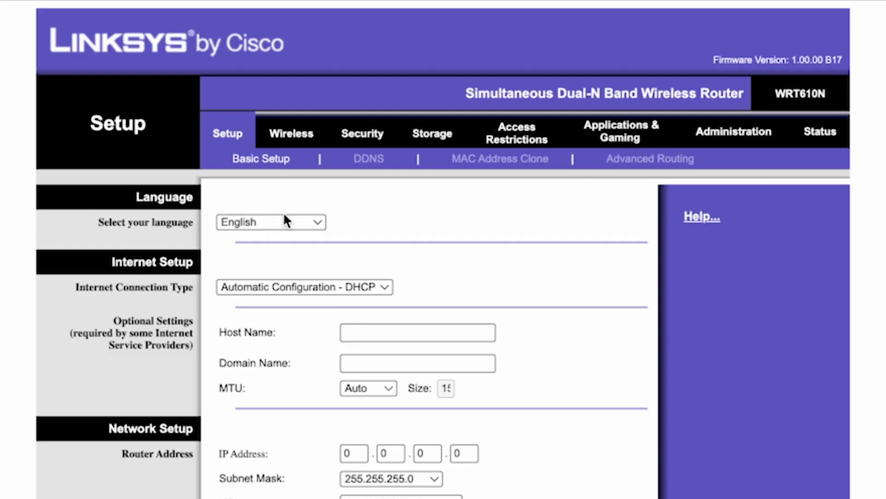
Step: Keep English as language and, after trying PPPoE and Static IP, choose Automatic Configuration - DHCP
click(315, 223)
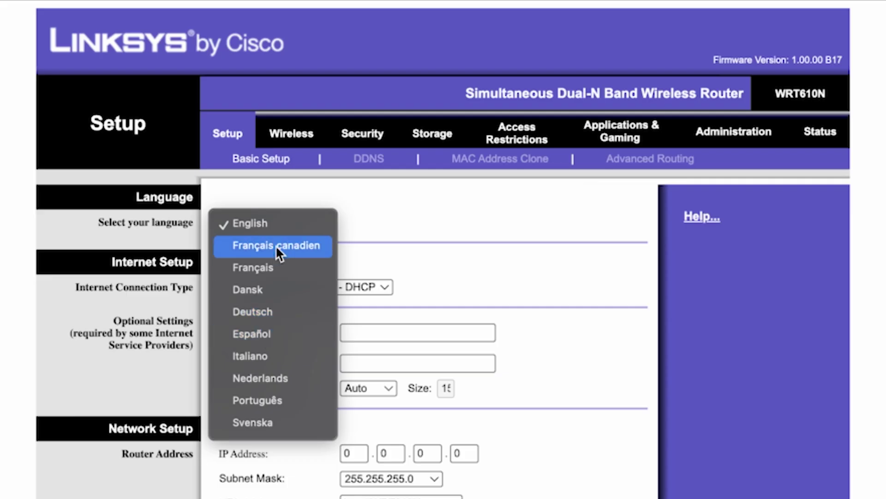
click(278, 222)
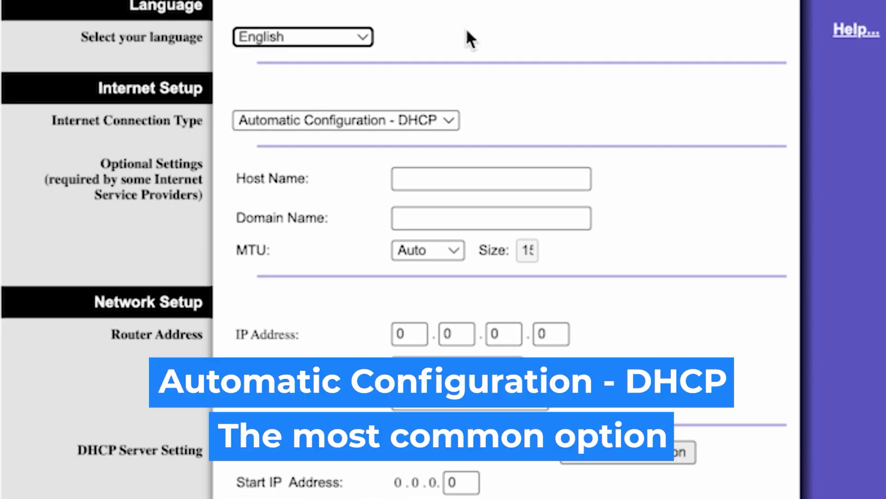
click(442, 123)
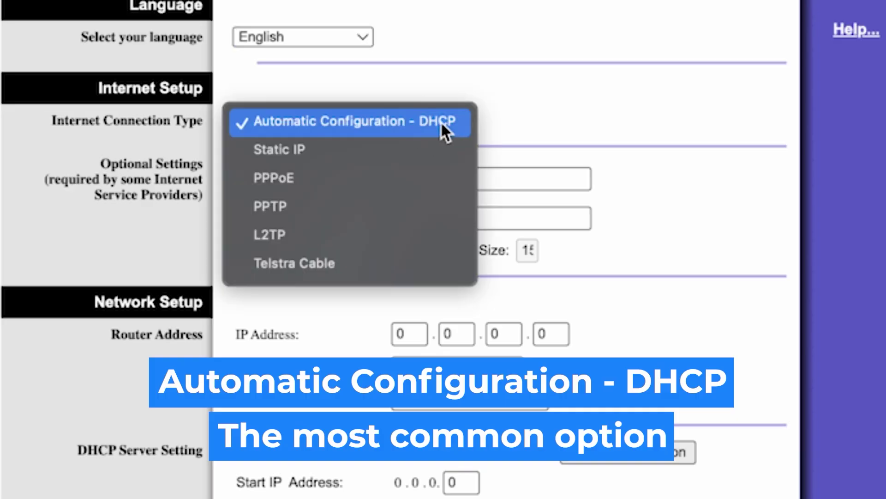
click(315, 180)
click(359, 118)
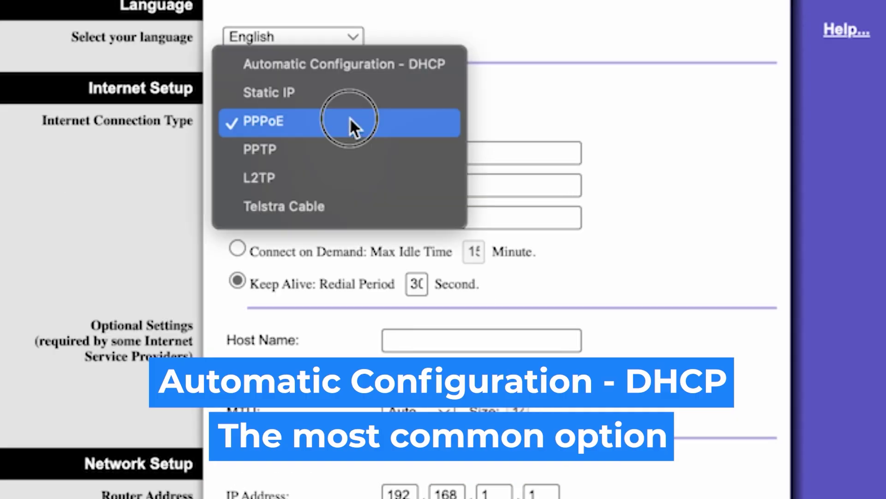
click(311, 93)
click(439, 119)
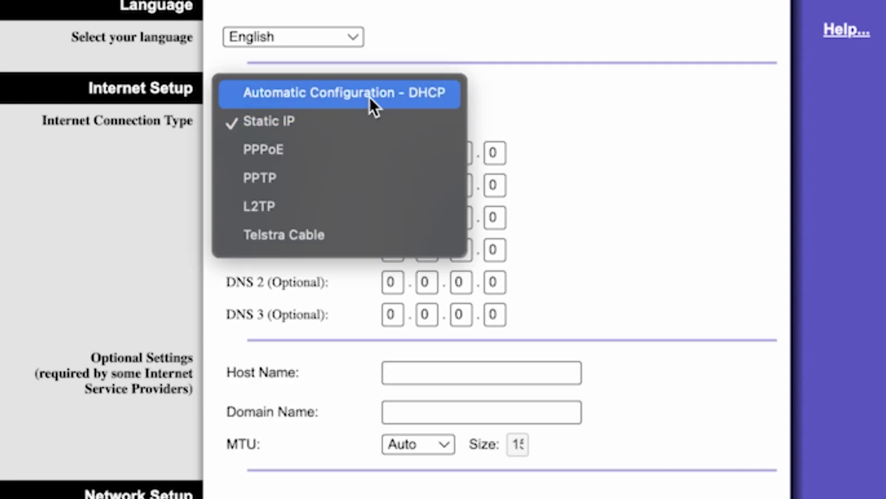
click(404, 94)
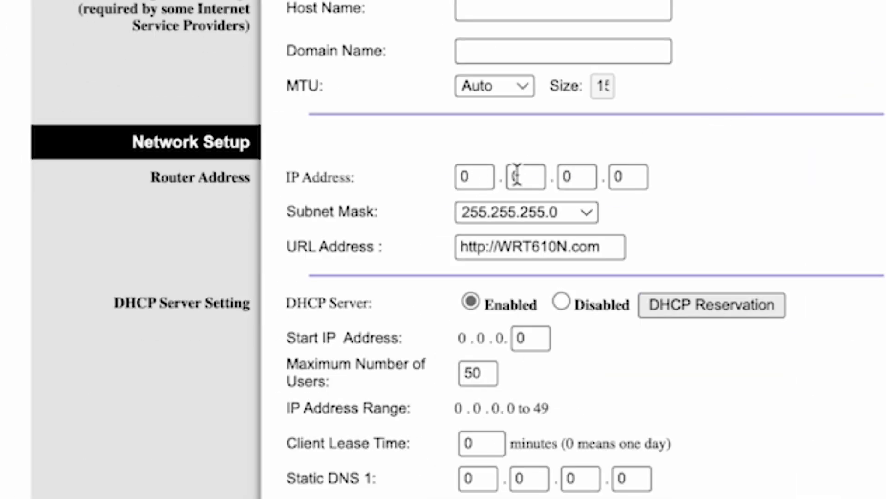
Step: Fill the first two Router IP Address boxes with 192 and 168
click(479, 175)
key(BackSpace)
text(192)
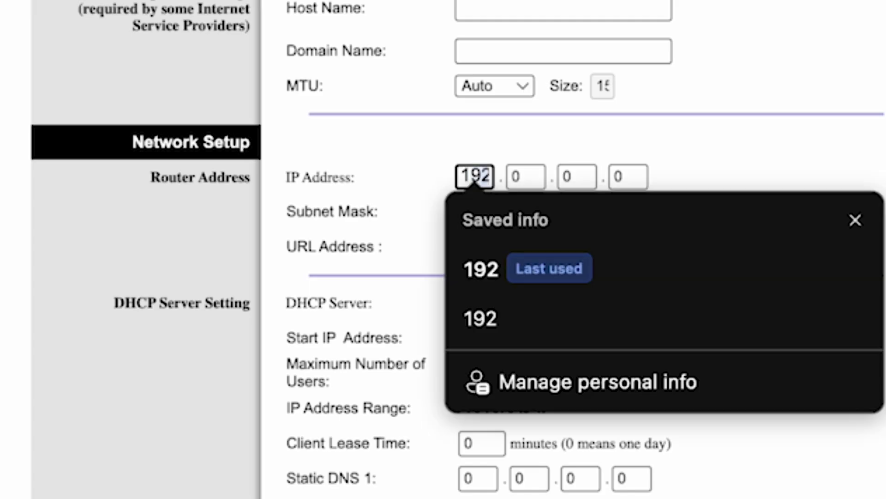
click(494, 291)
click(521, 178)
key(BackSpace)
text(168)
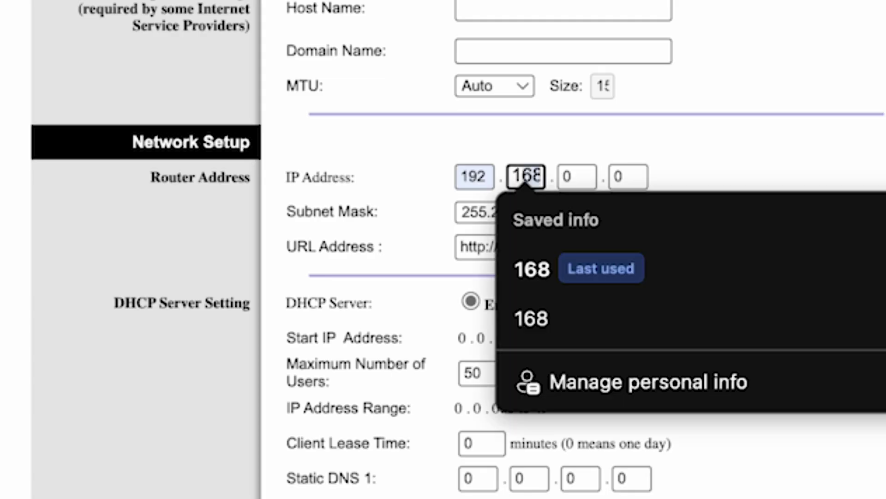
click(532, 271)
Step: Set the last two boxes to 1 and 1, making the DHCP range 192.168.1.100–149
click(574, 176)
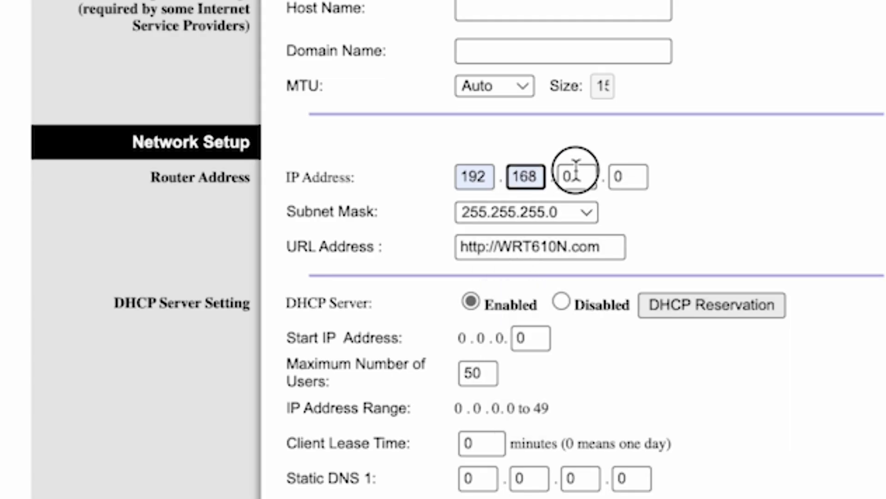
key(BackSpace)
text(1)
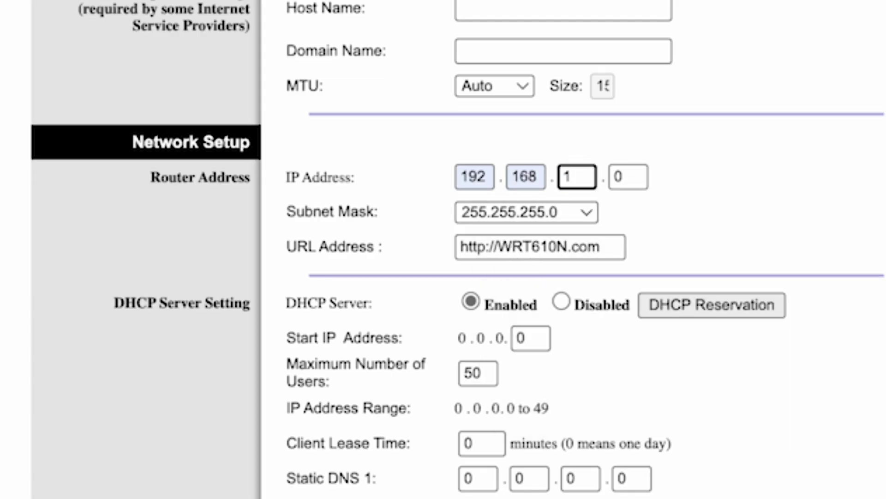
click(632, 175)
key(BackSpace)
text(1)
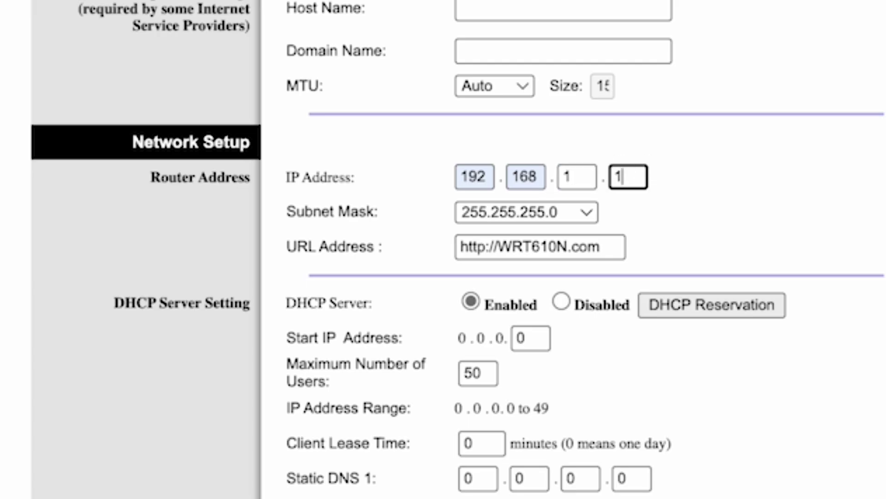
click(792, 169)
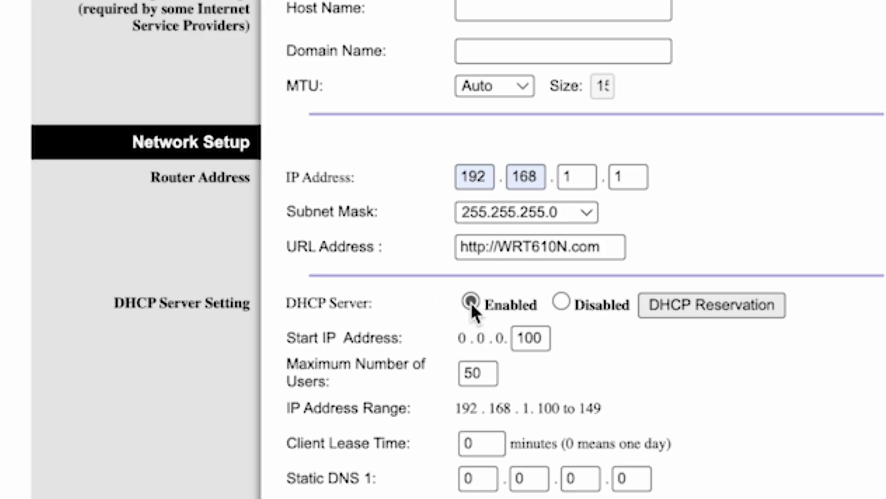
Step: Choose (GMT+12:00) New Zealand as the time zone and save the Basic Setup settings
scroll(471, 303, down, 10)
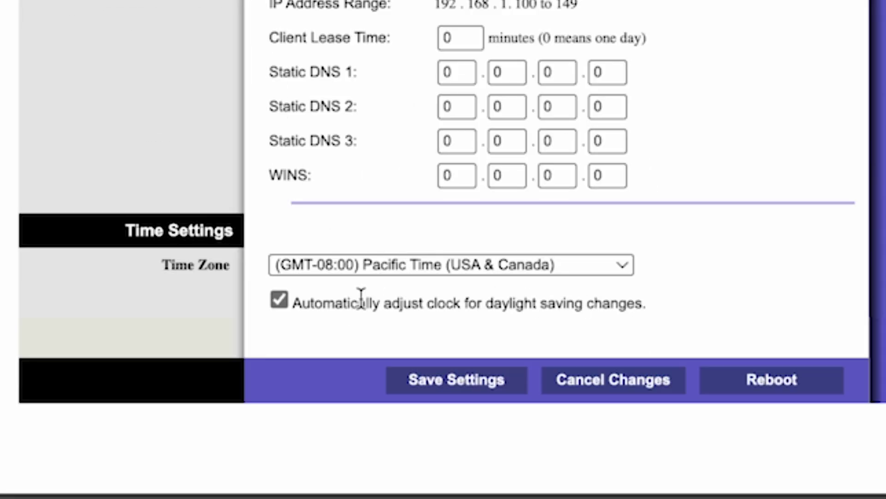
click(605, 267)
scroll(508, 300, down, 15)
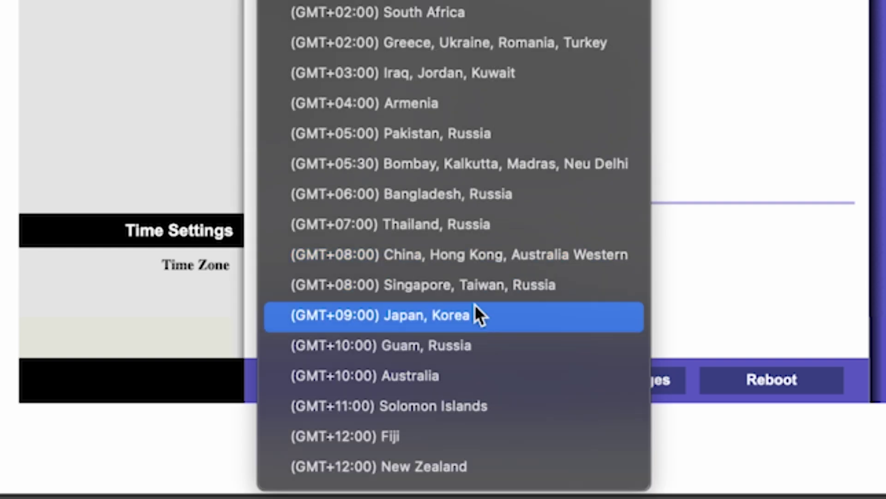
click(438, 466)
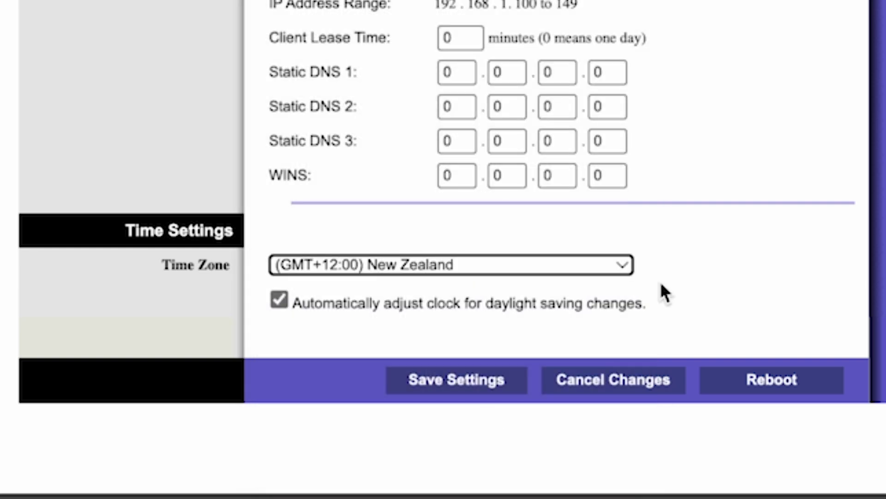
click(470, 385)
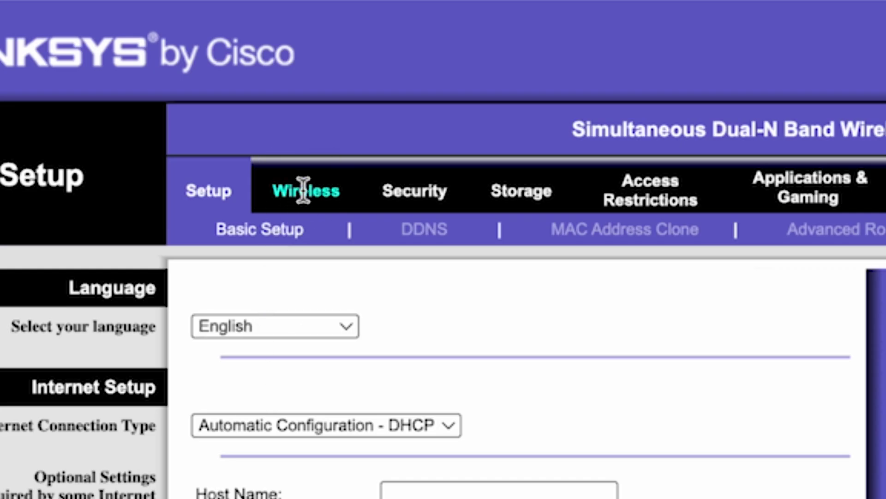
Step: On the Wireless tab, trim '_media' from the 5GHz SSID so it reads linksys, and save
click(301, 191)
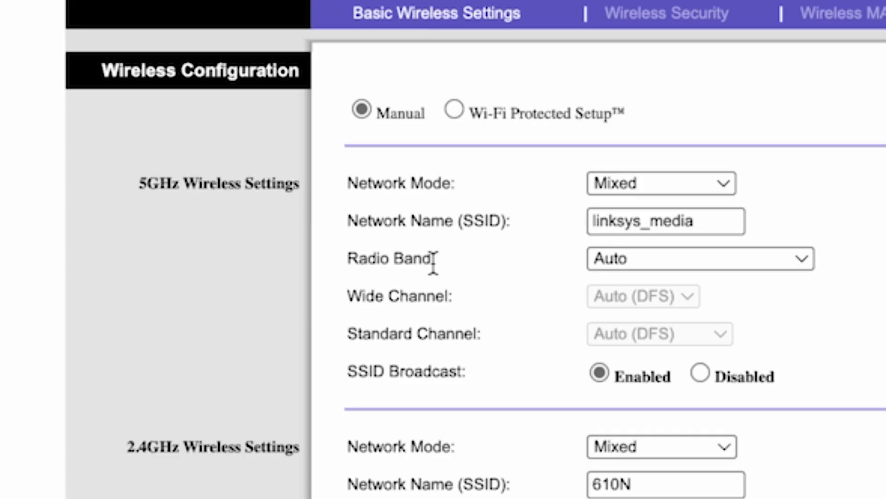
click(639, 214)
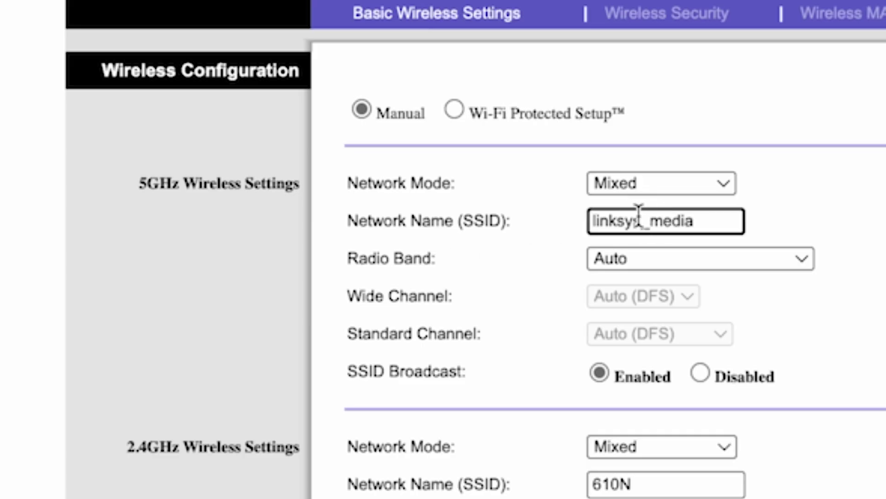
drag(640, 215, 740, 220)
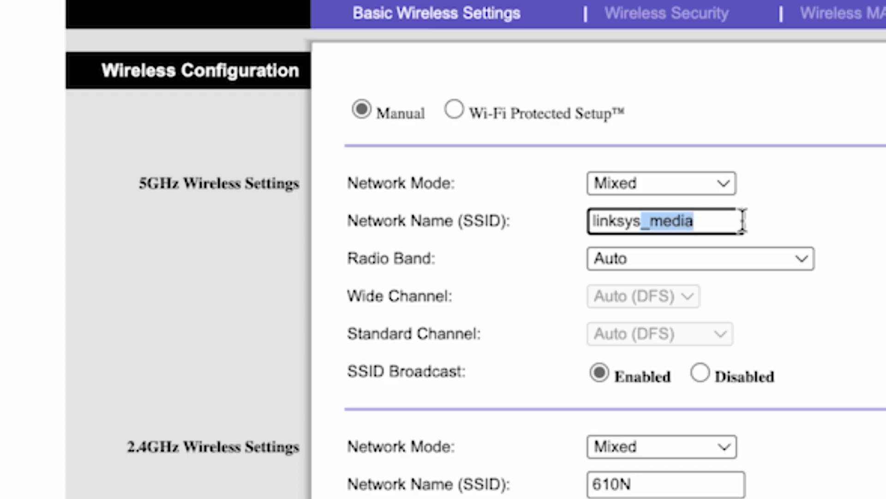
key(BackSpace)
click(813, 213)
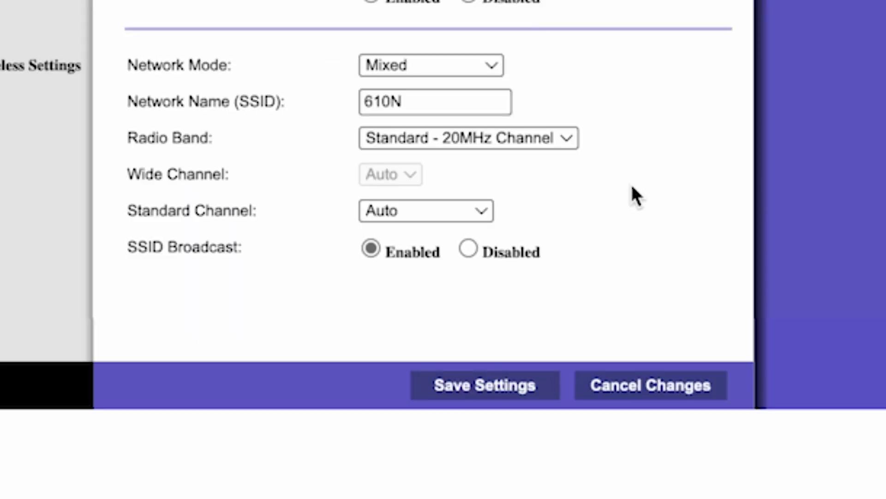
click(496, 392)
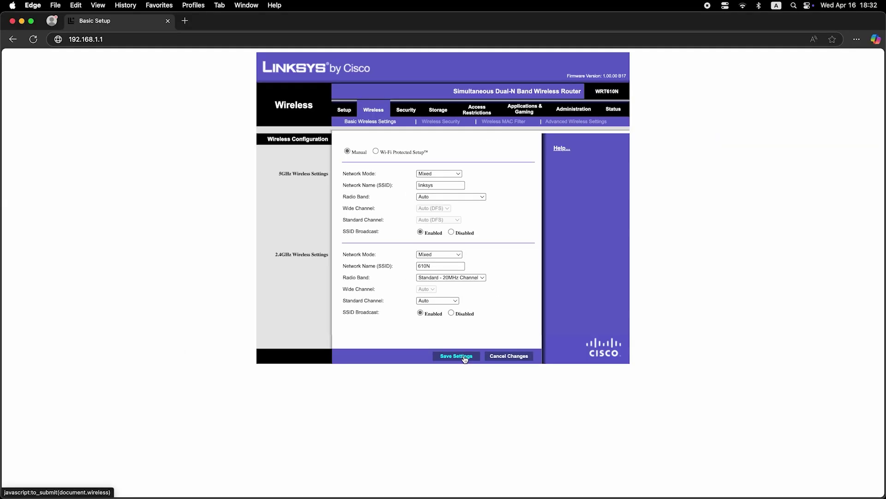
click(743, 5)
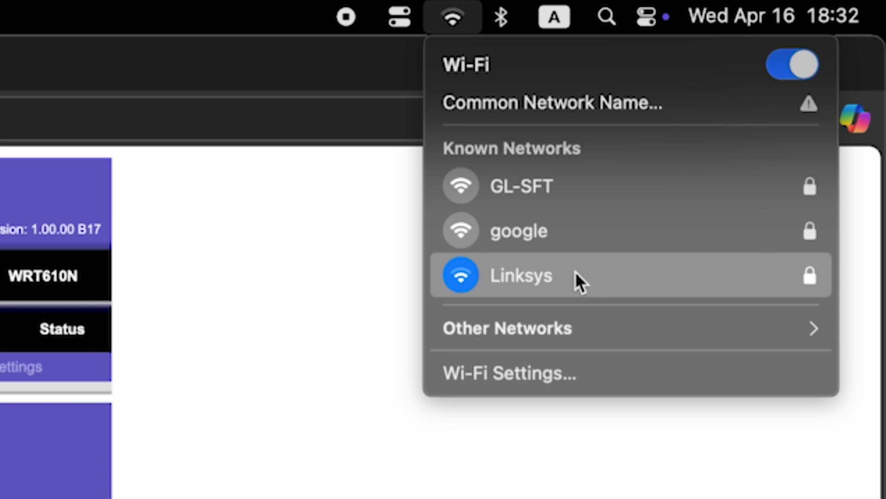
click(575, 271)
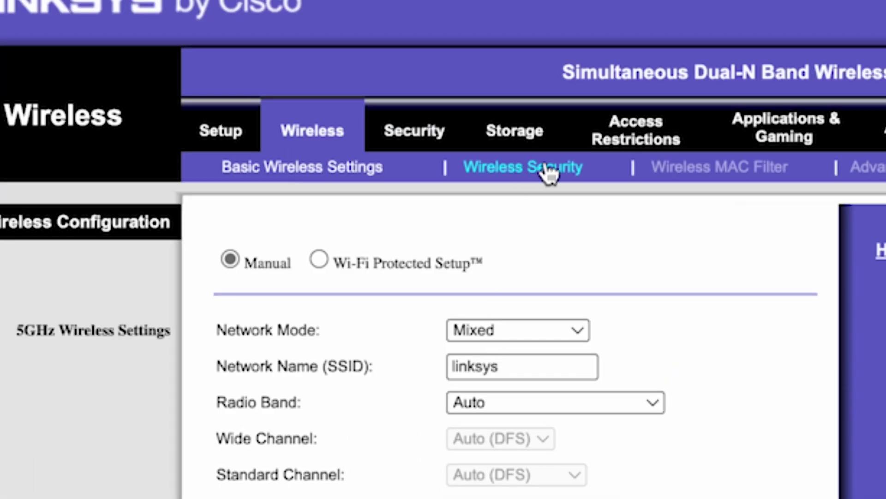
Step: Save WPA2-Personal passphrase security for 2.4GHz, then check the Mac's Wi-Fi menu
click(549, 174)
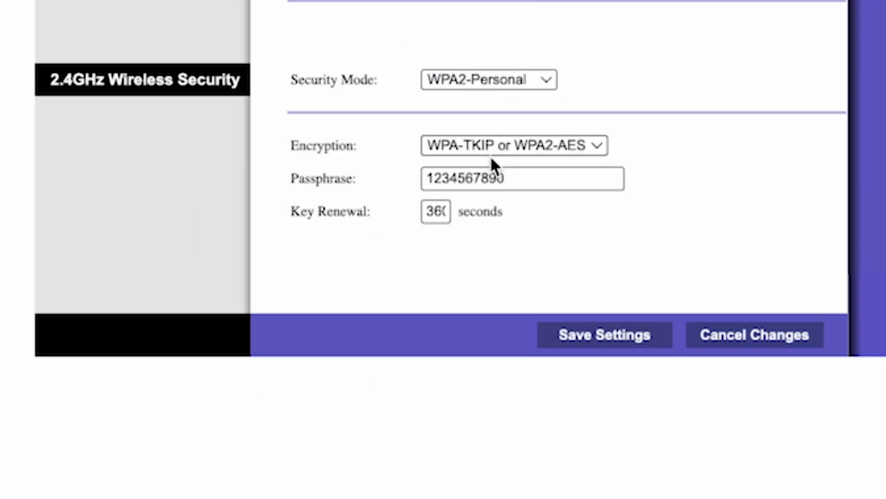
click(568, 175)
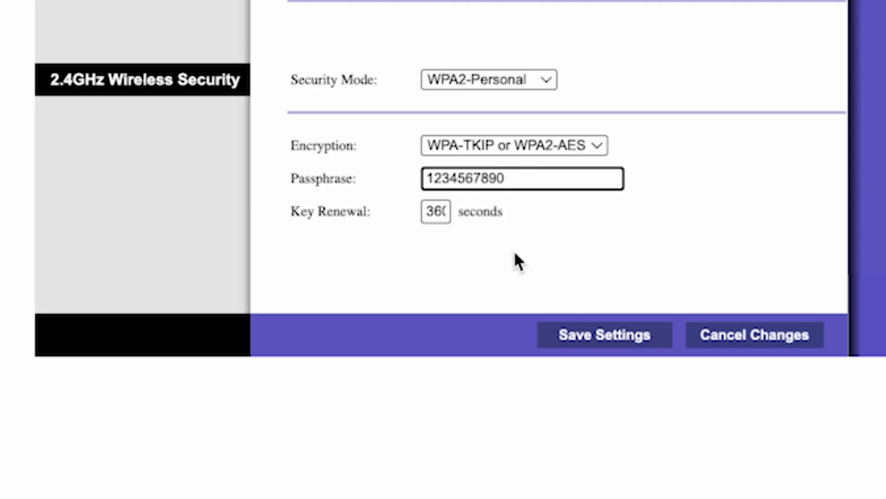
click(608, 337)
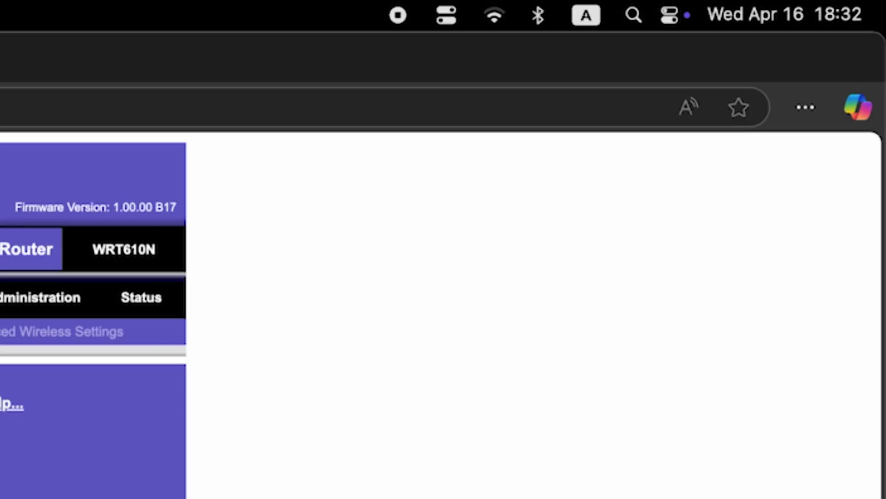
click(488, 20)
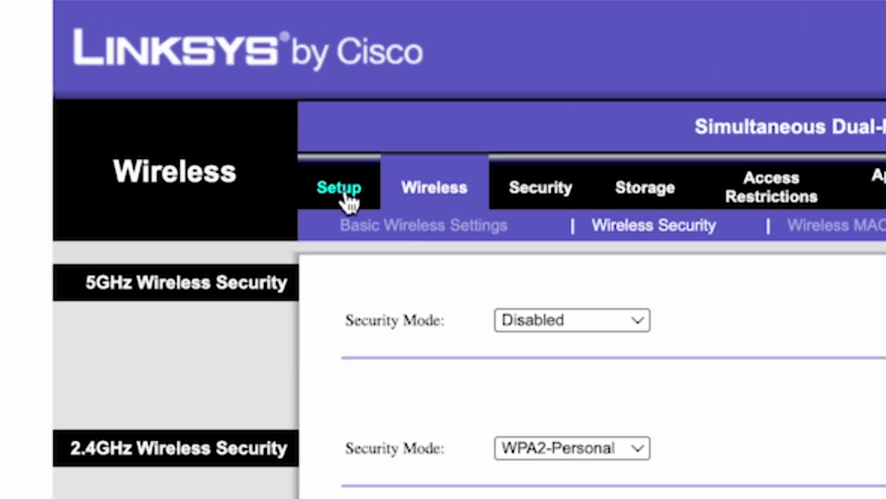
Step: From Basic Setup, start a router reboot and confirm it with OK
click(343, 193)
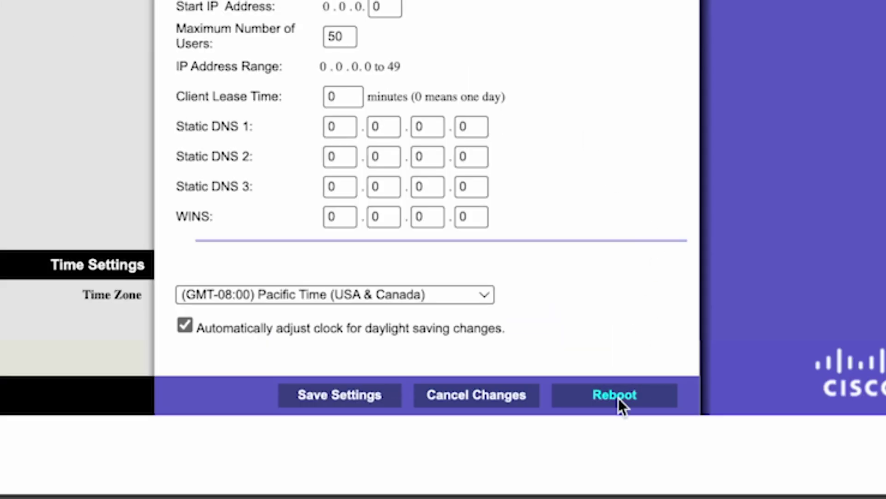
click(619, 398)
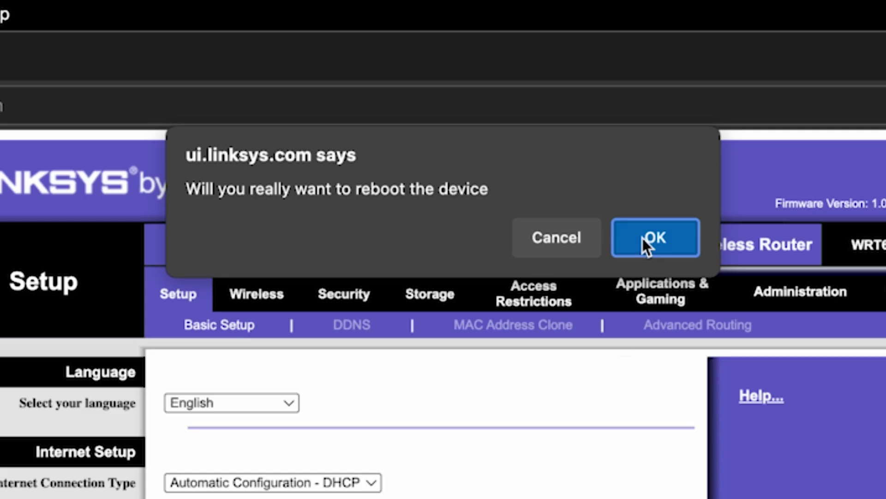
click(644, 237)
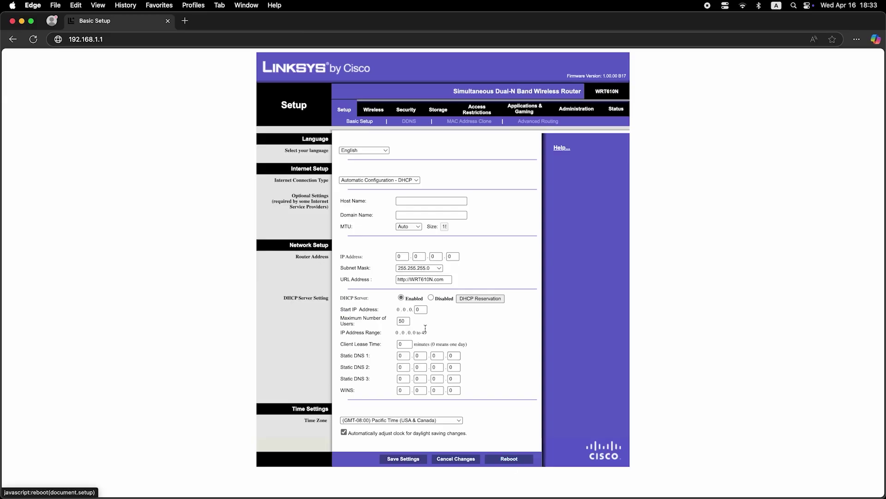
click(187, 21)
click(278, 40)
text(dfdfdfd)
key(Return)
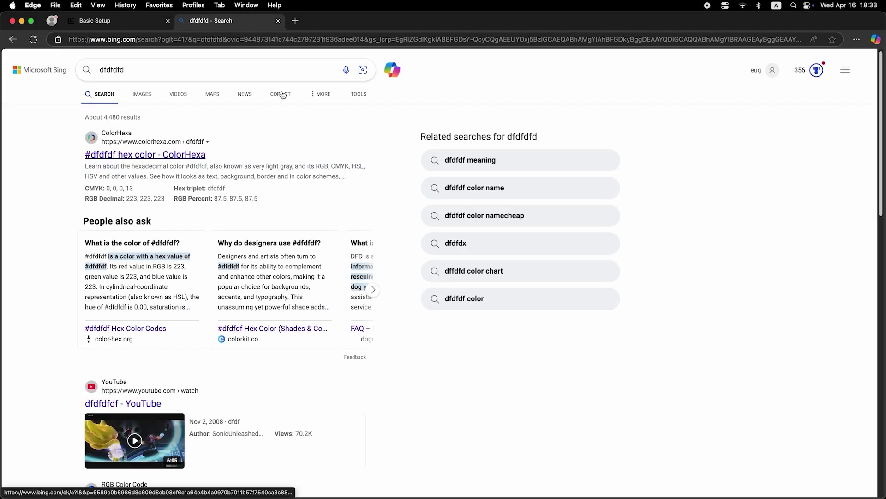
click(278, 21)
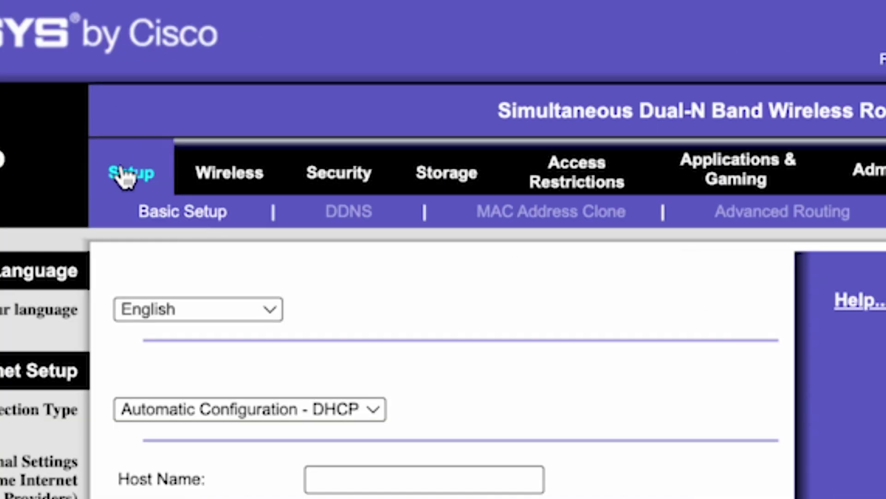
Step: Enable MAC Address Clone, fill in this PC's MAC address, and go back to Basic Setup
click(569, 216)
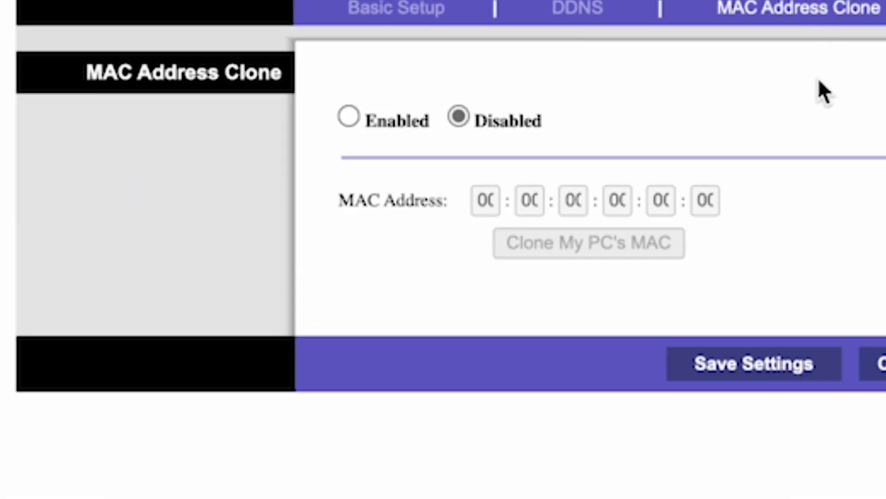
click(349, 117)
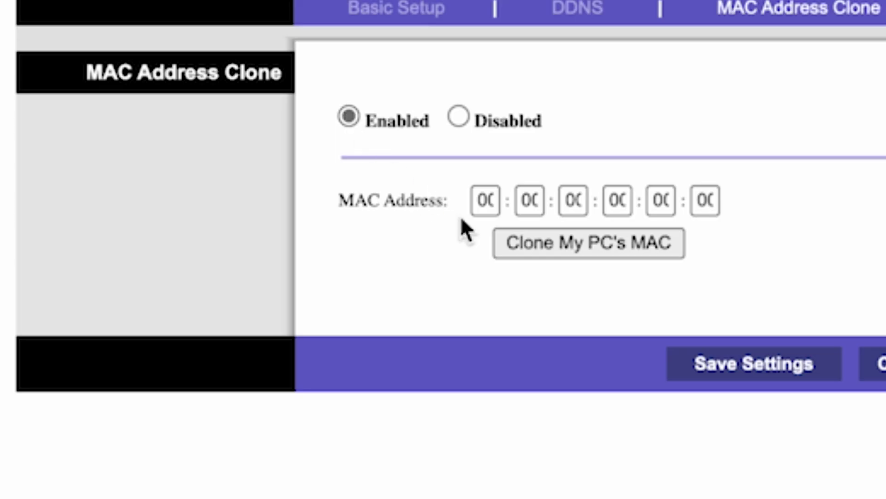
click(599, 253)
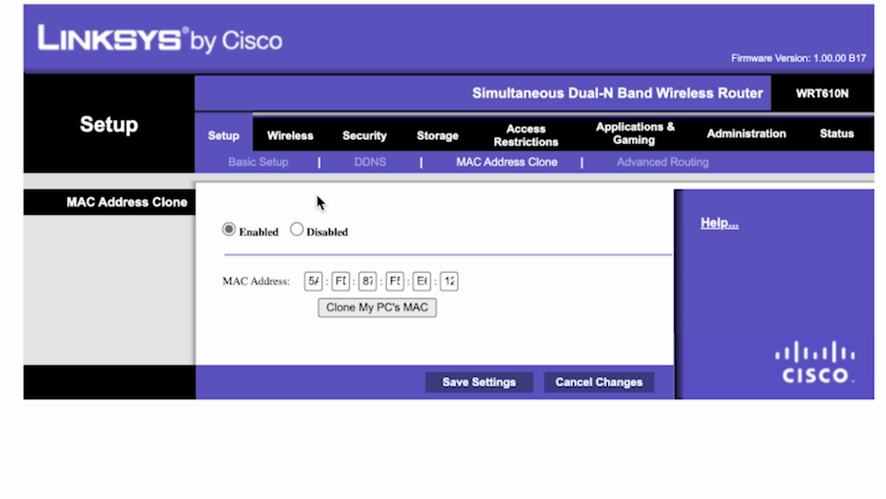
click(273, 167)
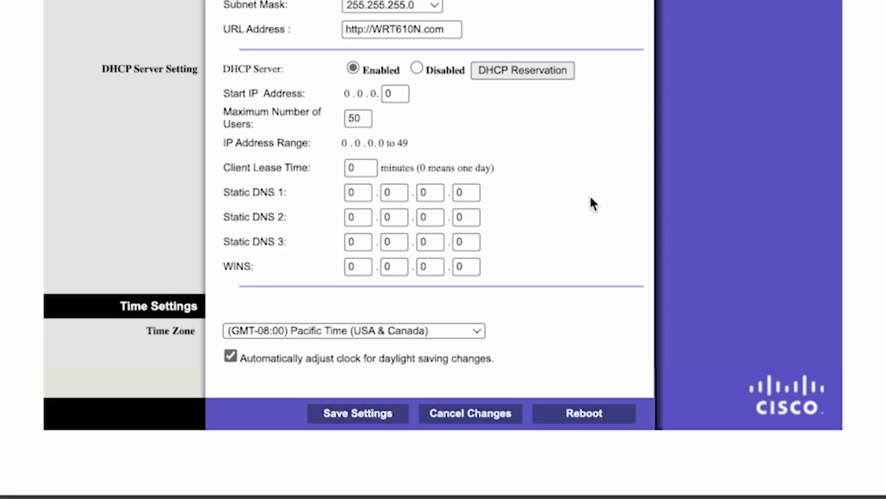
Step: Confirm a router reboot, then search 'dfdfdfdf' in a new Edge tab to verify connectivity
click(582, 413)
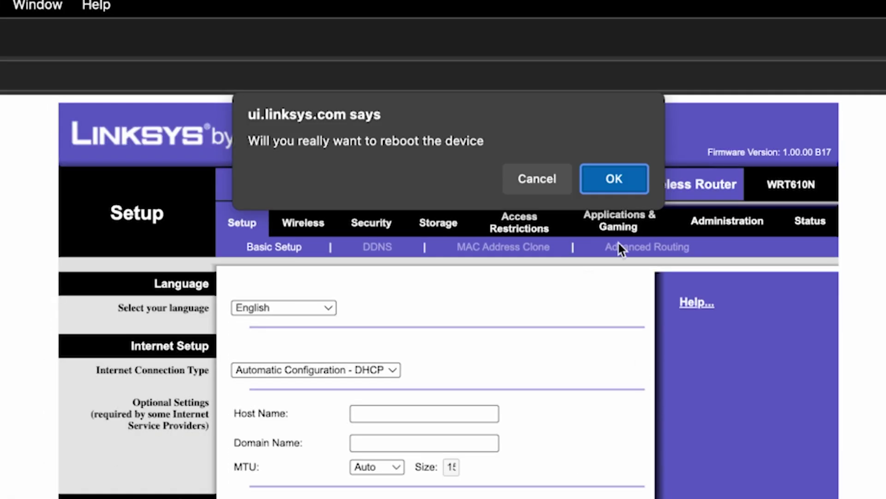
click(616, 178)
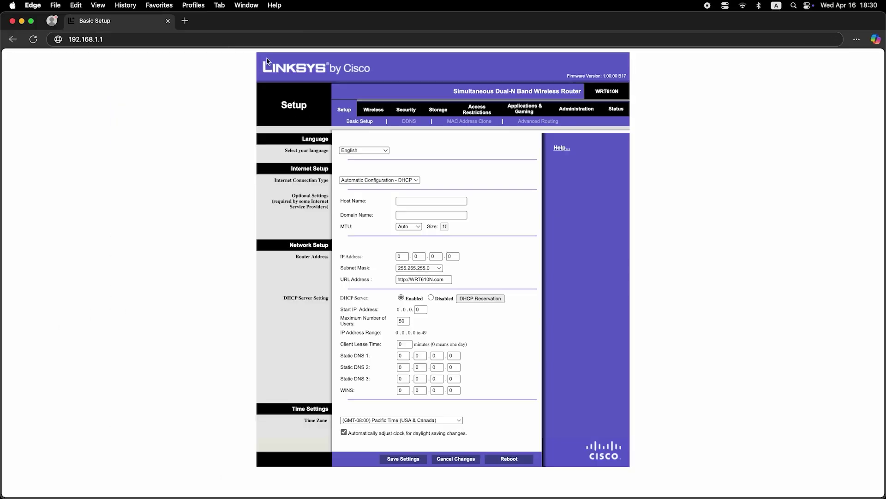
click(186, 20)
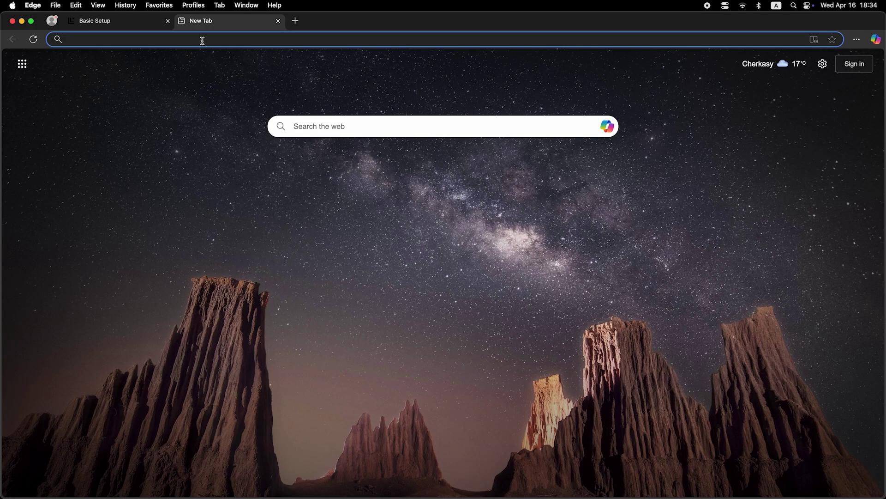
text(dfdfdfdf)
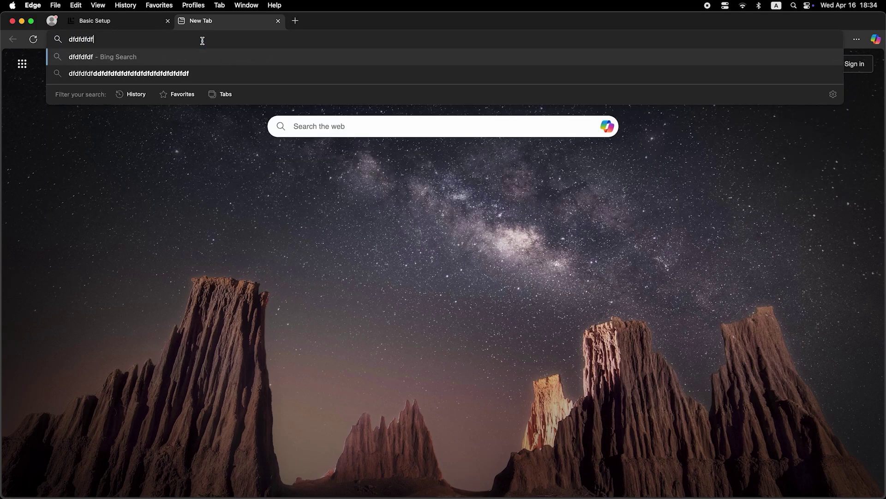
key(Return)
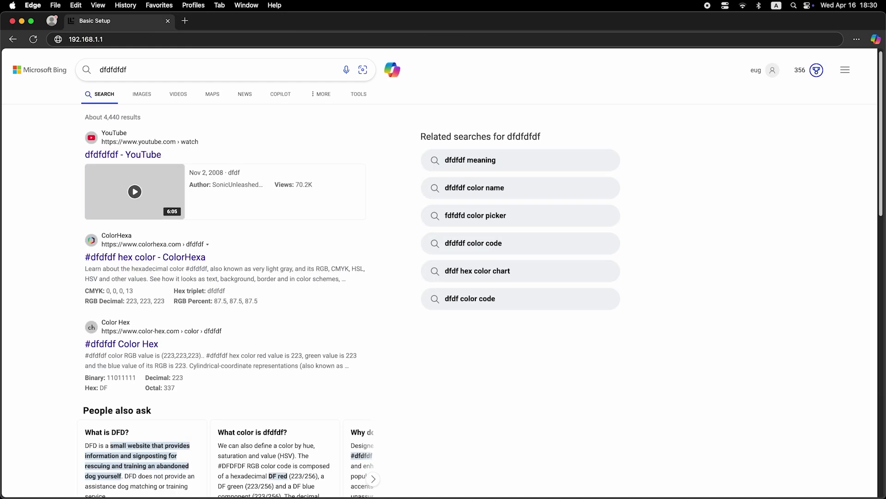